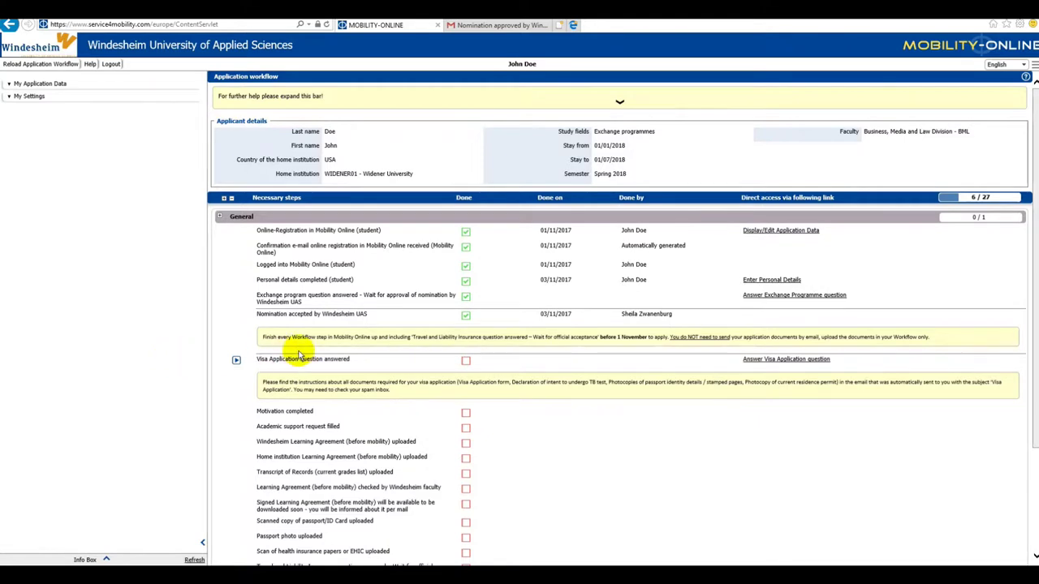
Step: Open the 'Answer Visa Application question' form from the workflow's visa row
left_click(781, 361)
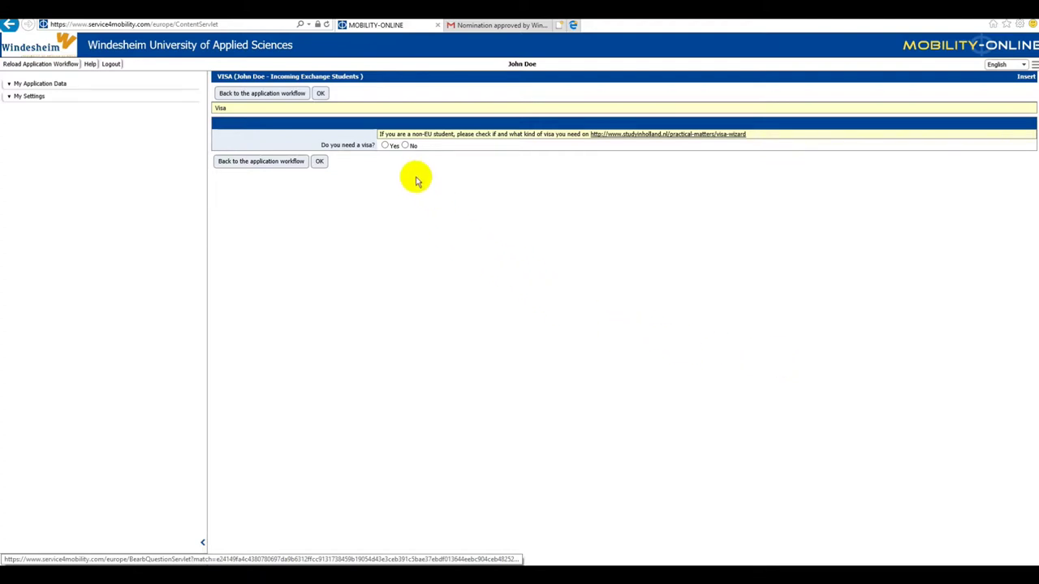
Step: Answer 'Yes' to 'Do you need a visa?' and confirm with OK
left_click(384, 146)
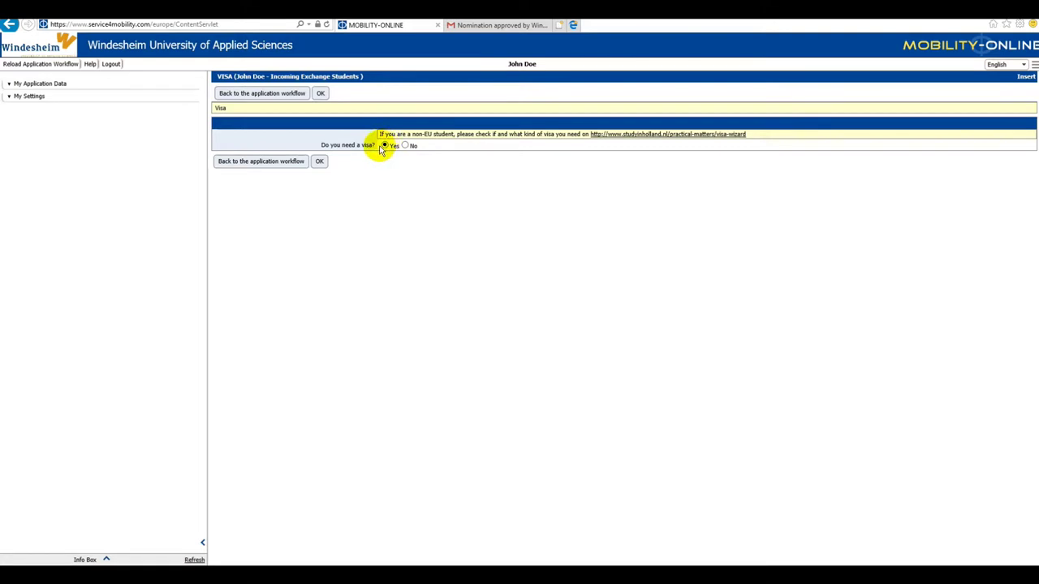
left_click(321, 163)
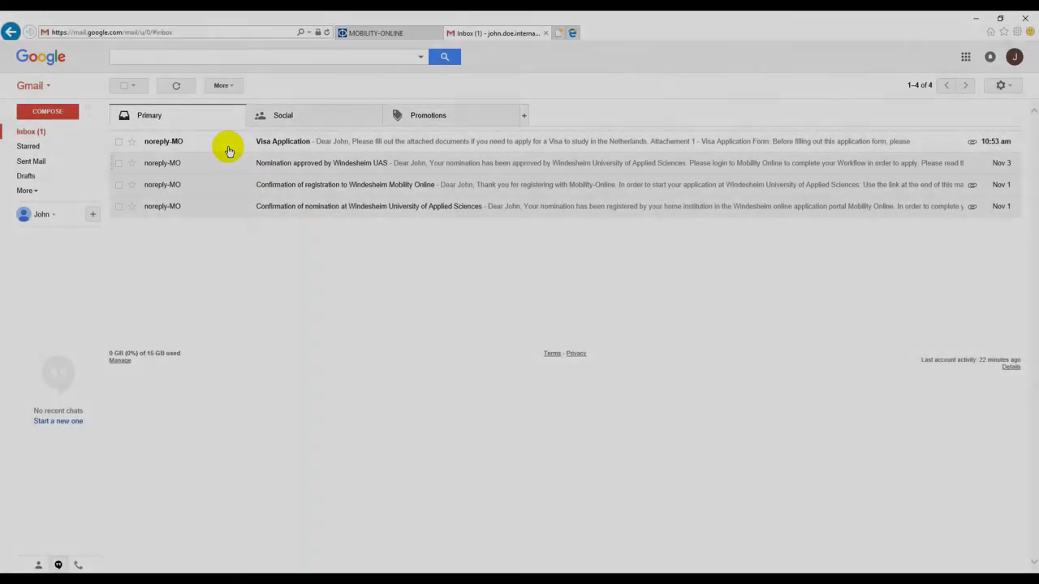
Step: Read the Visa Application email listing the three required document forms
left_click(229, 146)
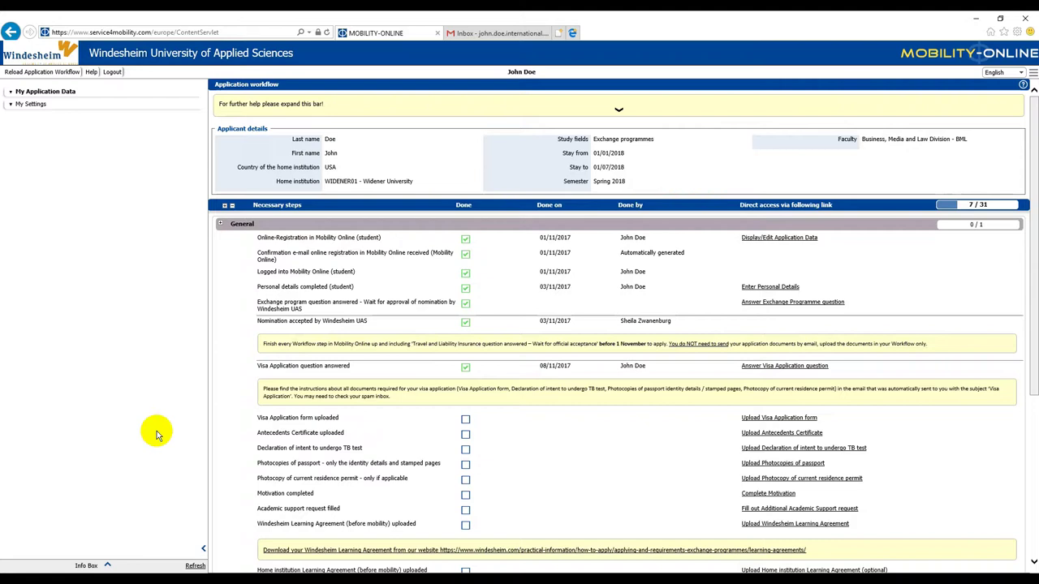
Step: Upload Visa_Service_Application_Form as the Visa Application form
left_click(761, 418)
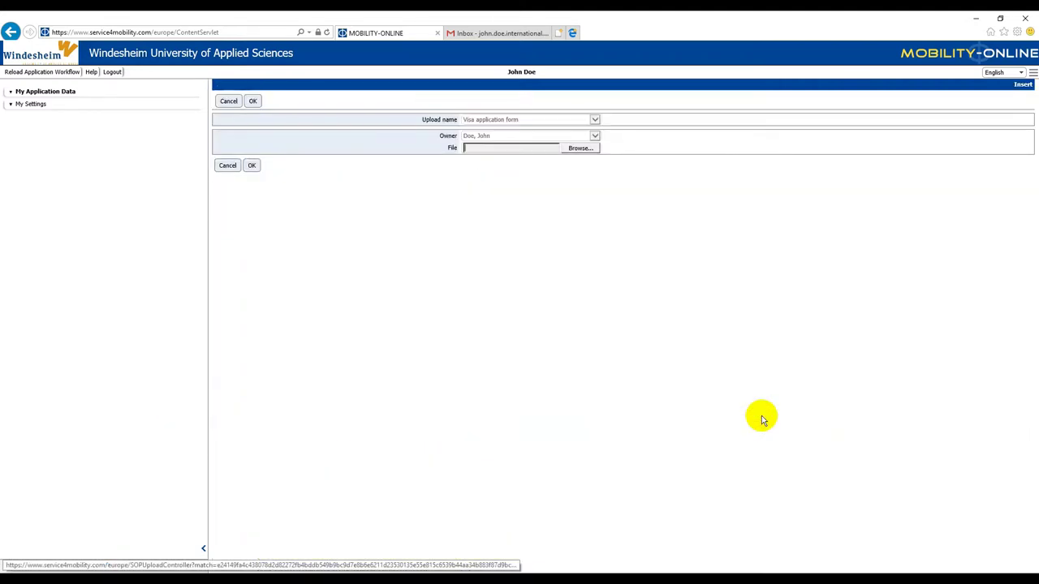
left_click(576, 154)
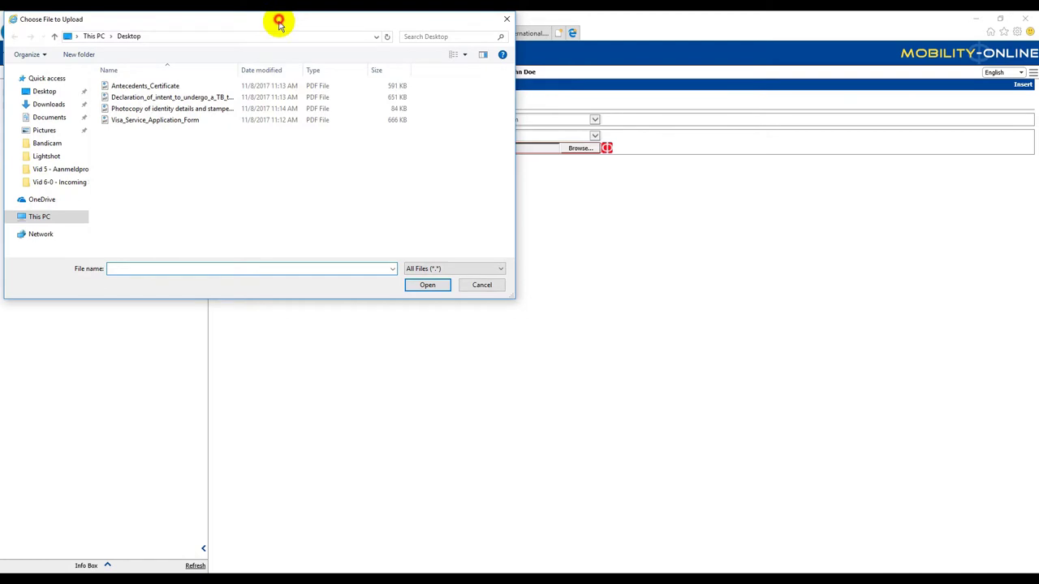
left_click_drag(280, 20, 329, 180)
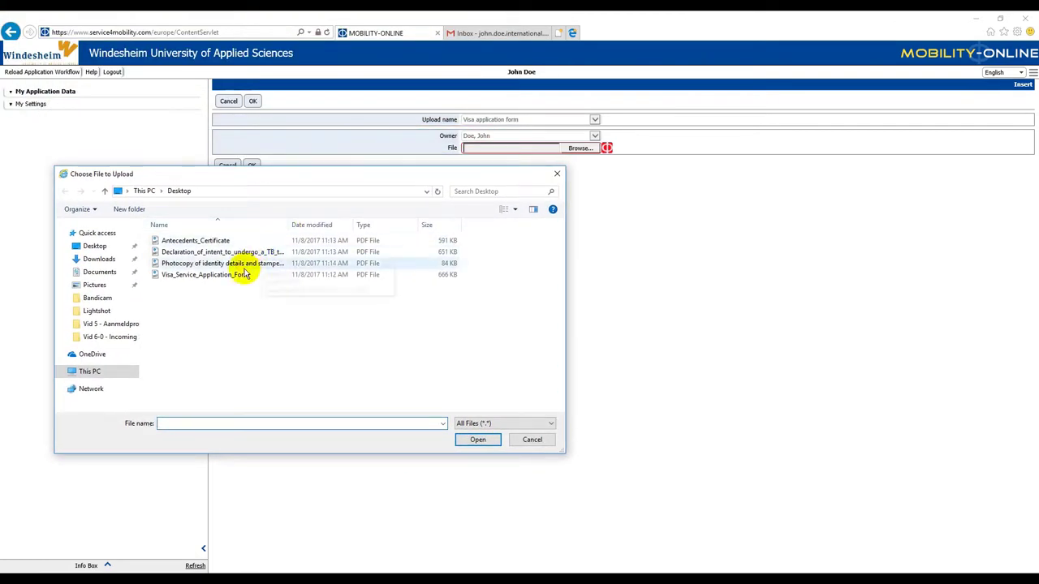
double_click(240, 276)
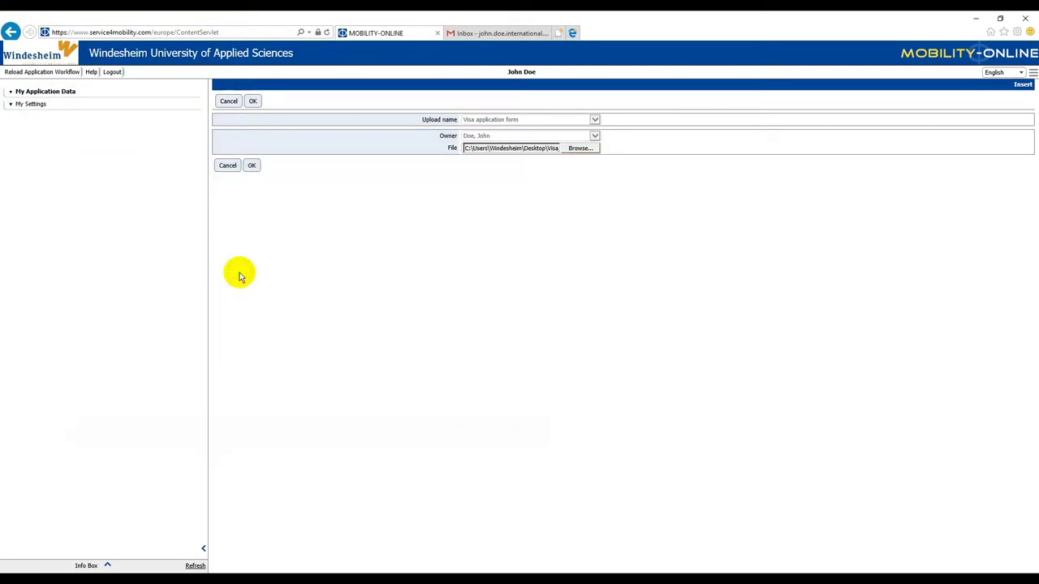
left_click(253, 166)
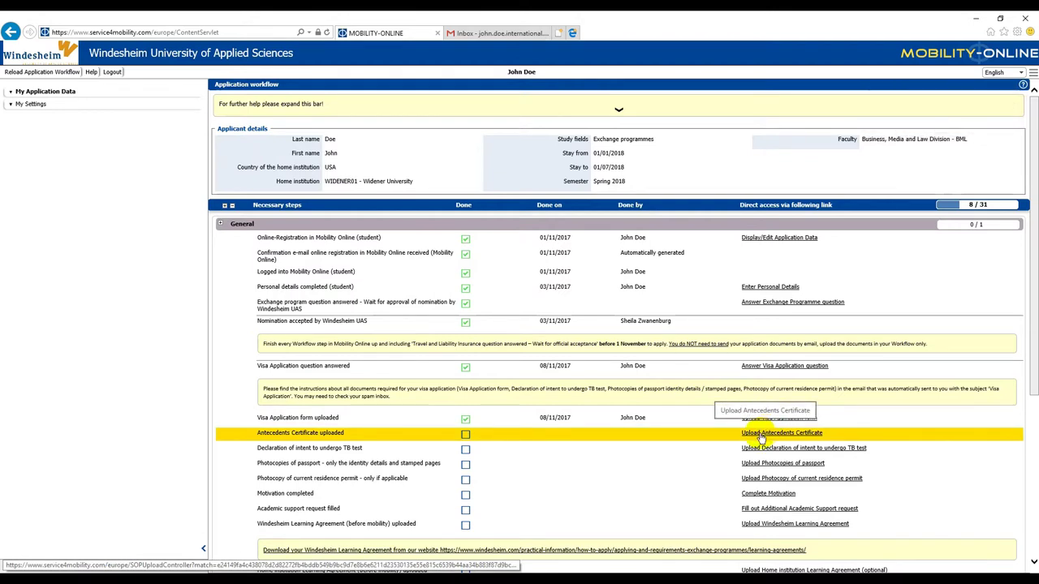
Step: Upload Antecedents_Certificate from the Desktop as the Antecedents Certificate
left_click(759, 435)
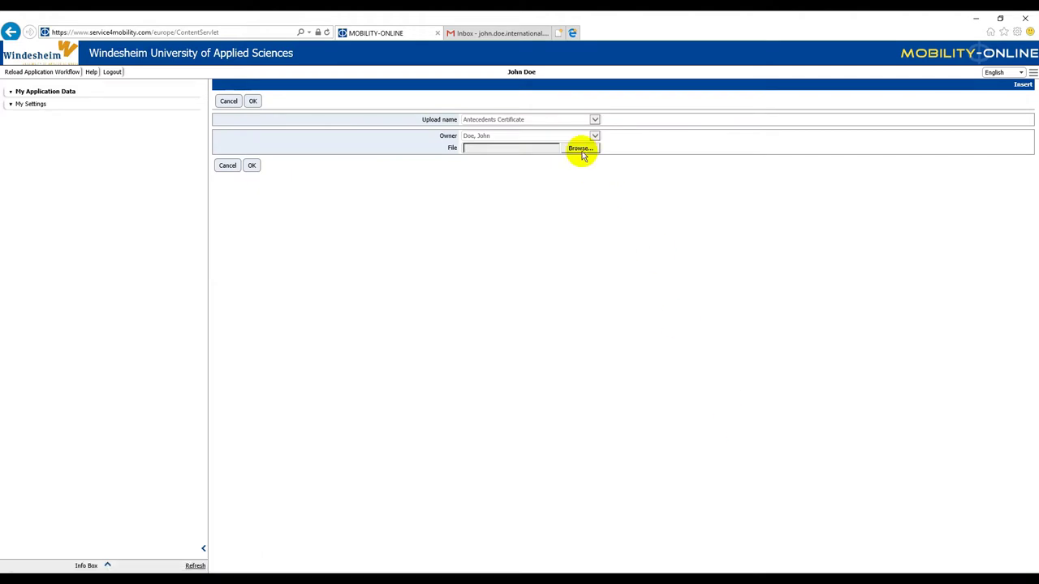
left_click(580, 150)
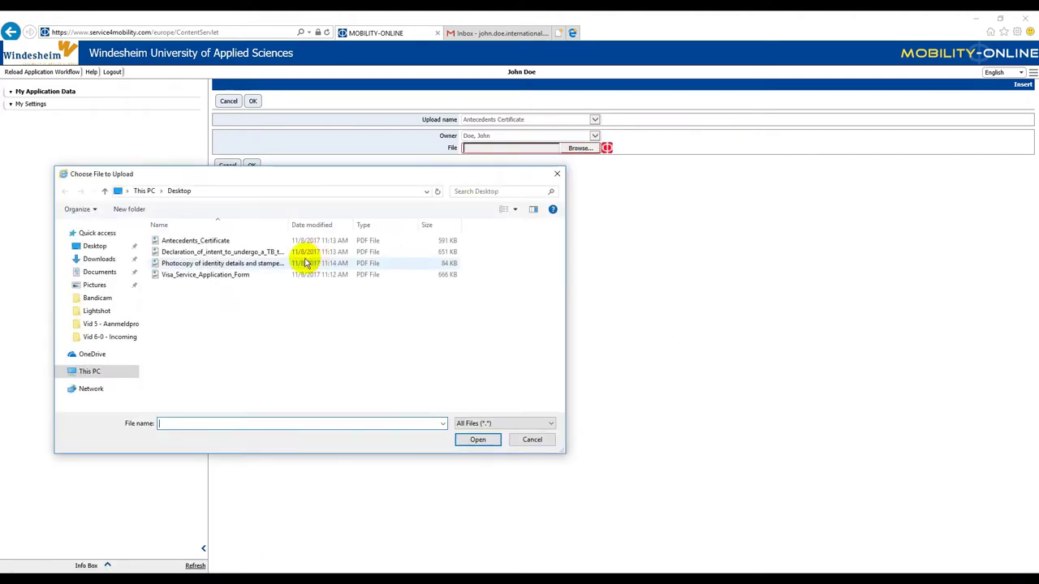
left_click(241, 244)
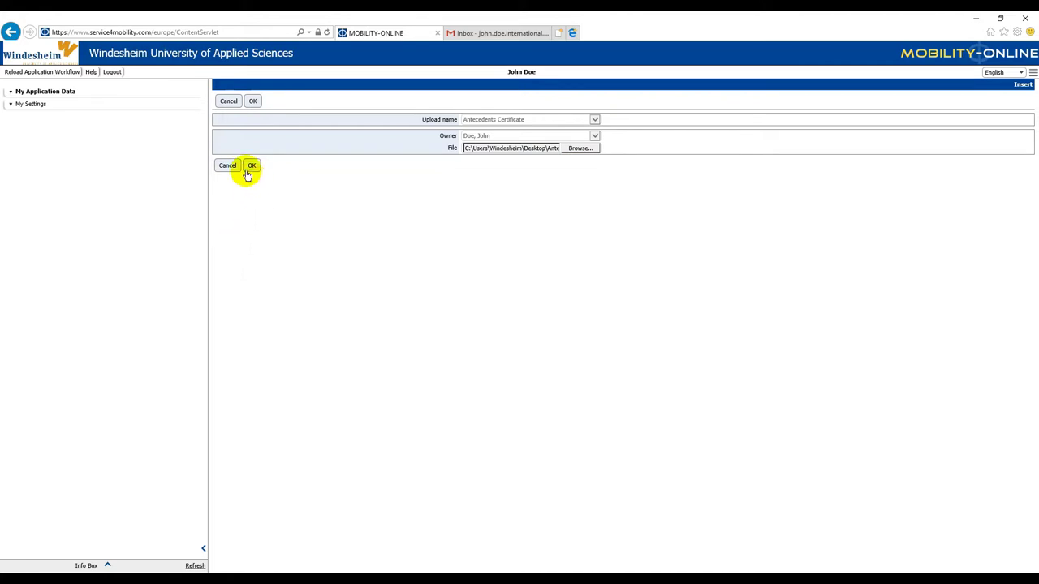
left_click(253, 167)
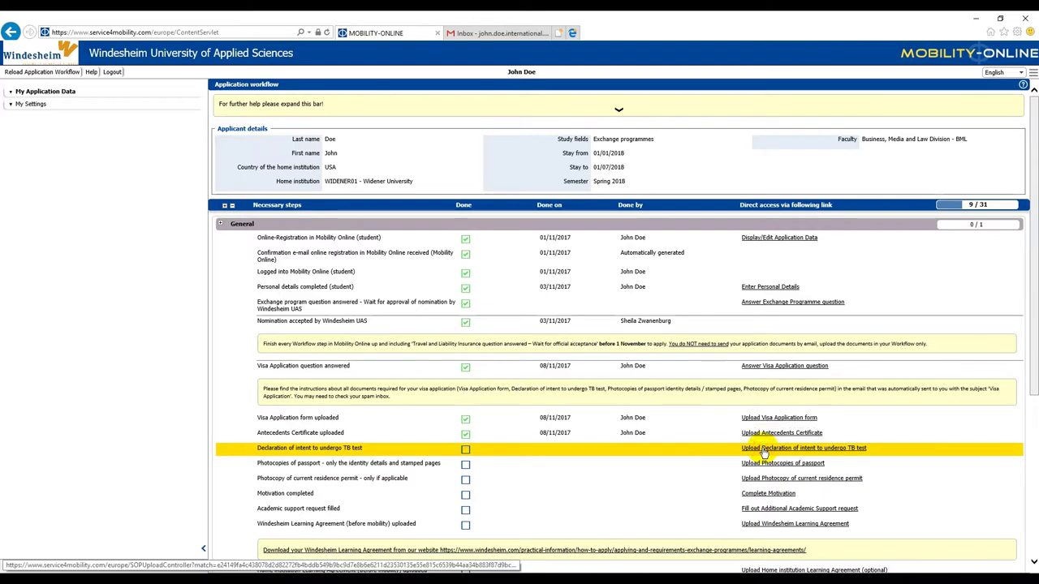
Step: Upload the Declaration PDF as the declaration of intent to undergo a TB test
left_click(764, 452)
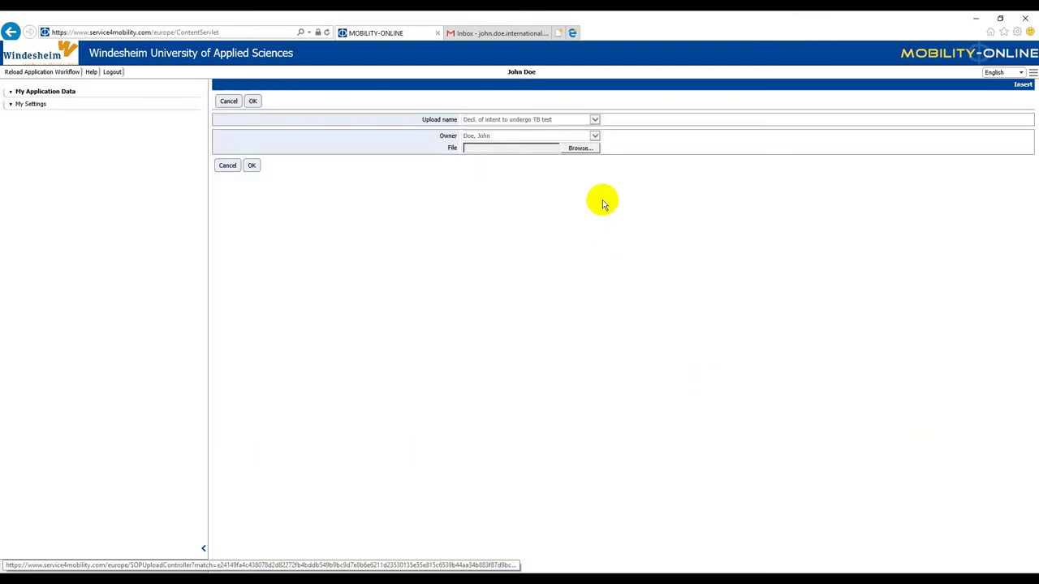
left_click(579, 149)
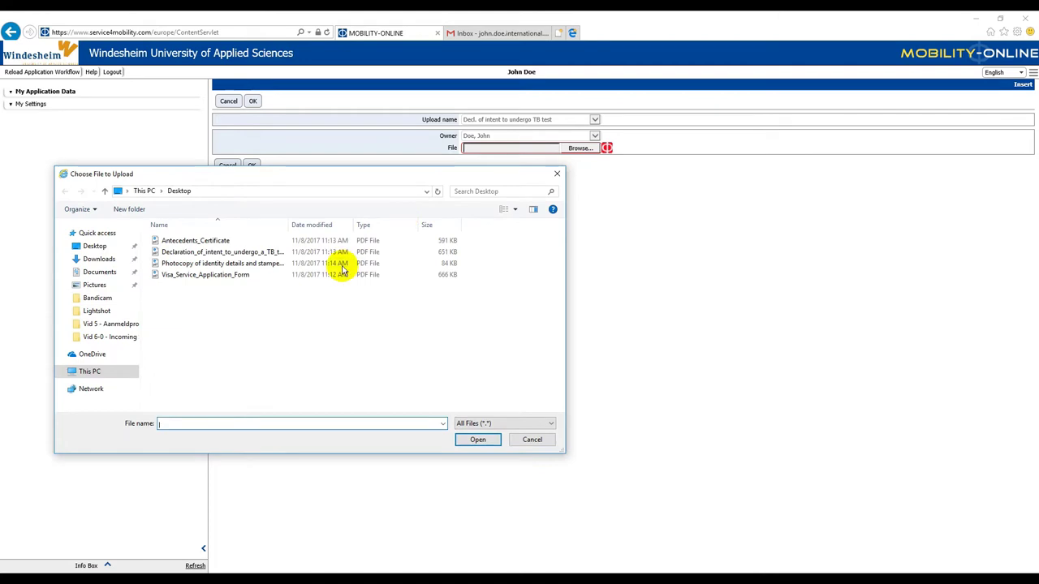
double_click(258, 251)
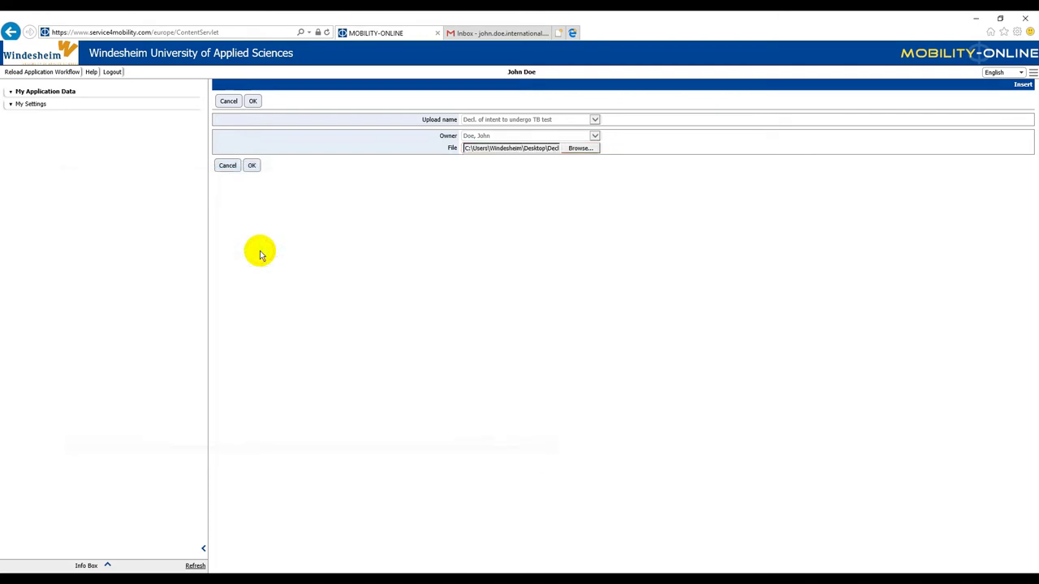
left_click(251, 165)
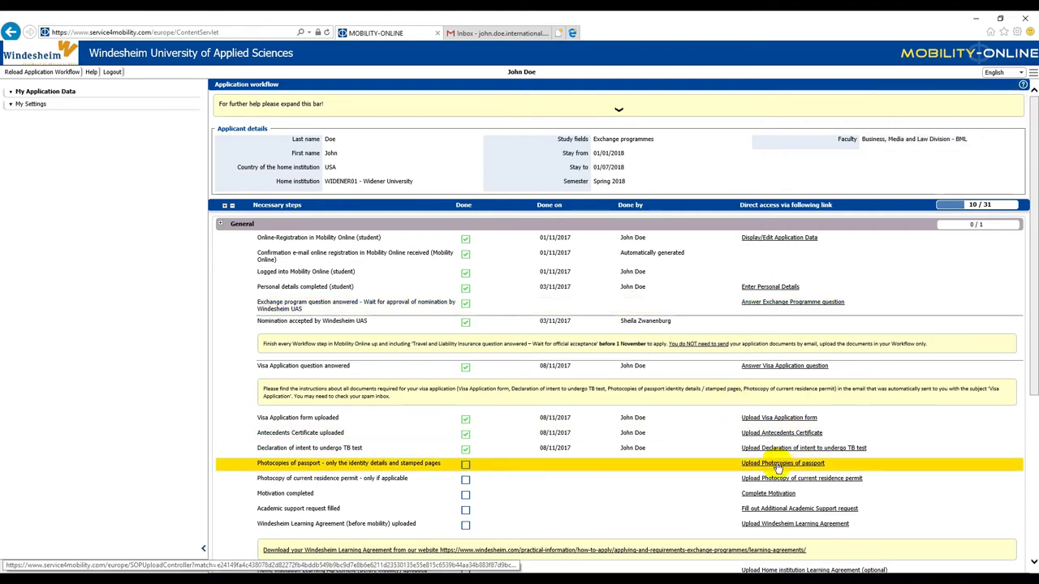
Step: Upload the 'Photocopy of identity details' PDF as the passport photocopies
left_click(777, 466)
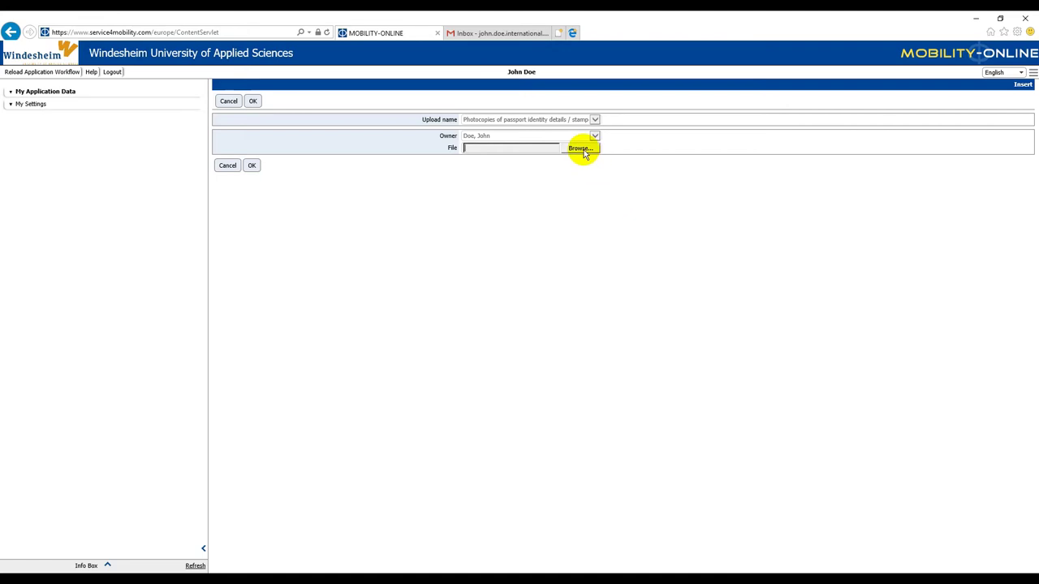
left_click(581, 149)
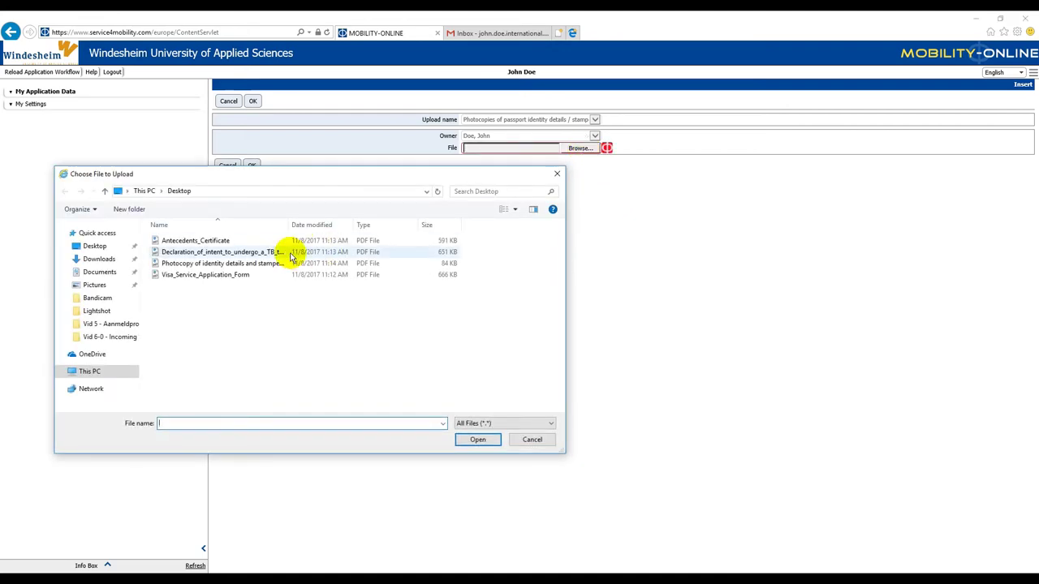
double_click(248, 263)
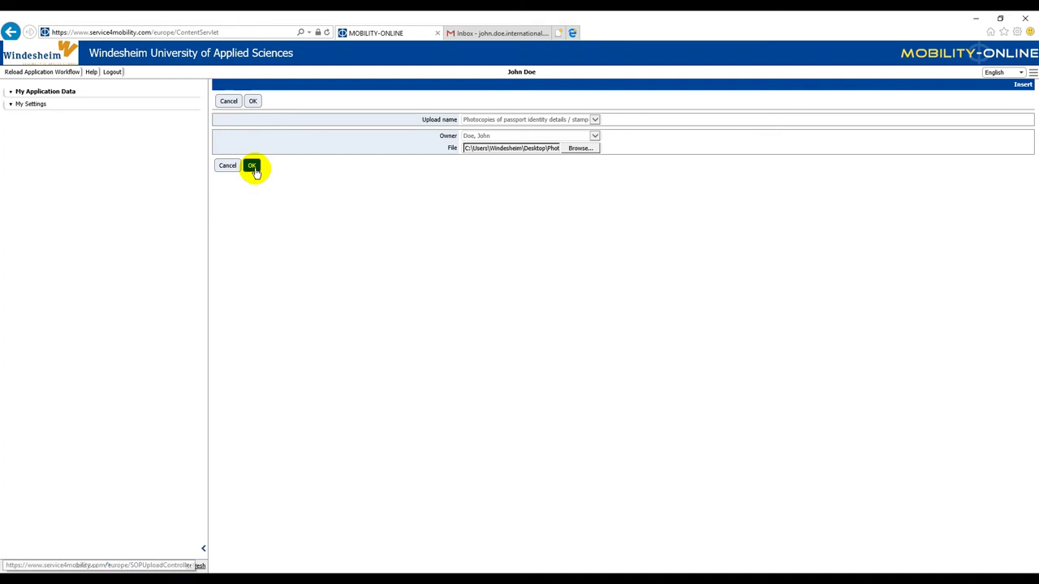
left_click(253, 168)
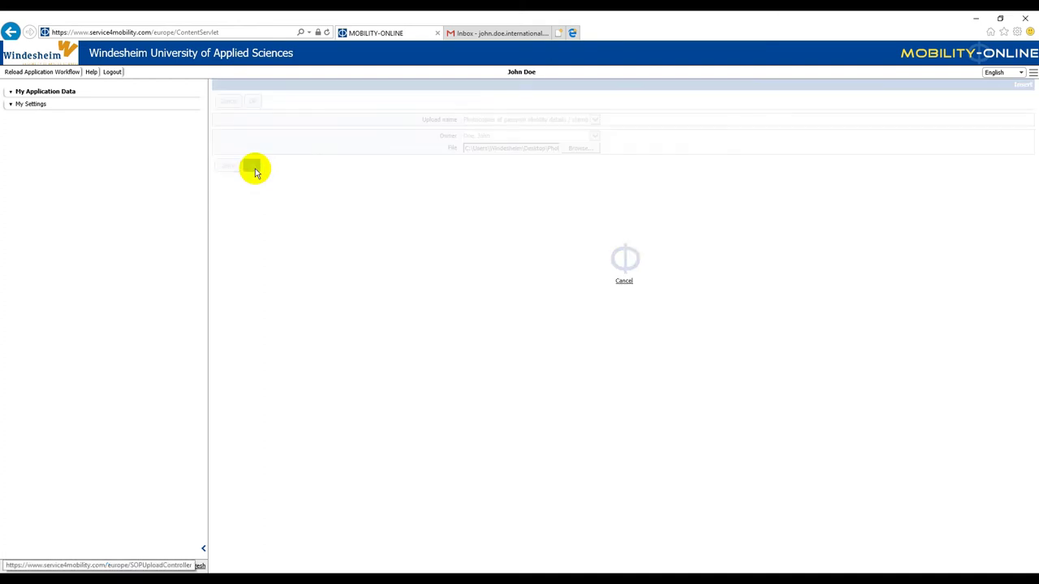